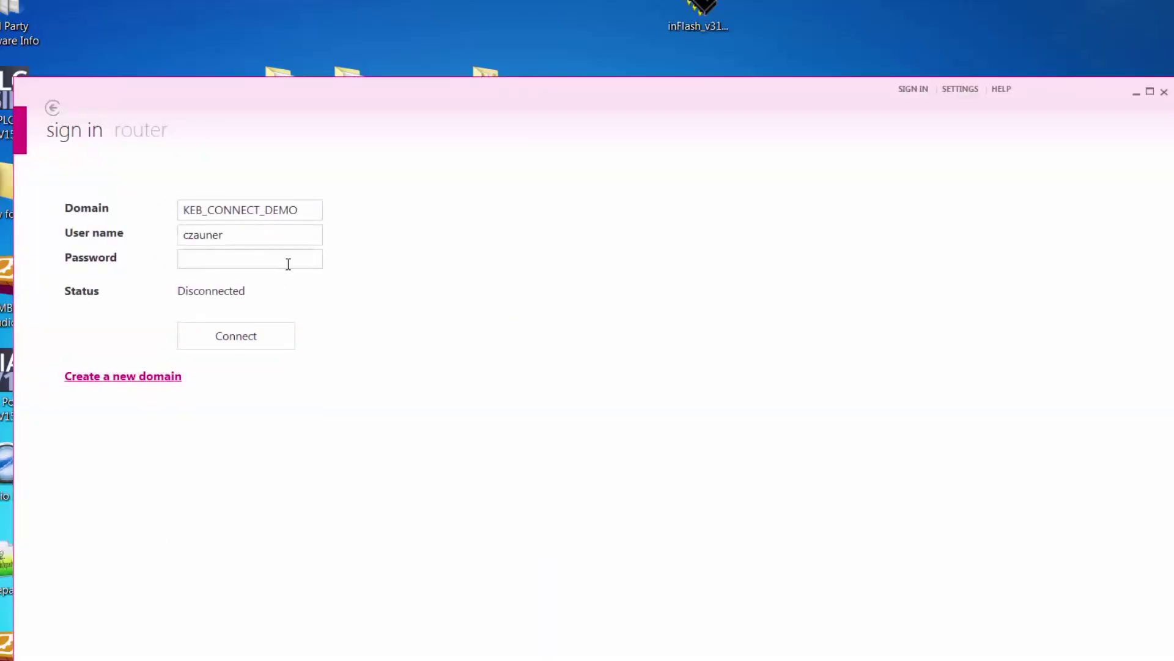
Step: Sign in to the KEB_CONNECT_DEMO domain with the domain password, then choose router configuration over the local network
{"action": "left_click", "coordinate": [288, 263]}
{"action": "type", "text": "••••••"}
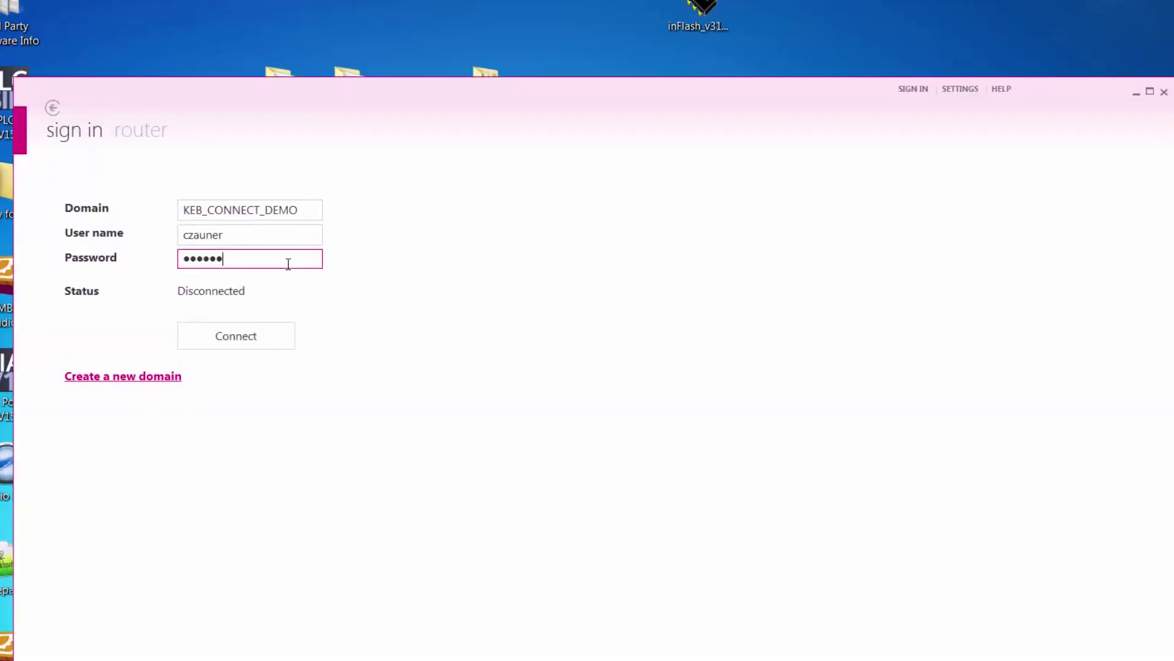
{"action": "type", "text": "••••••••"}
{"action": "key", "text": "Return"}
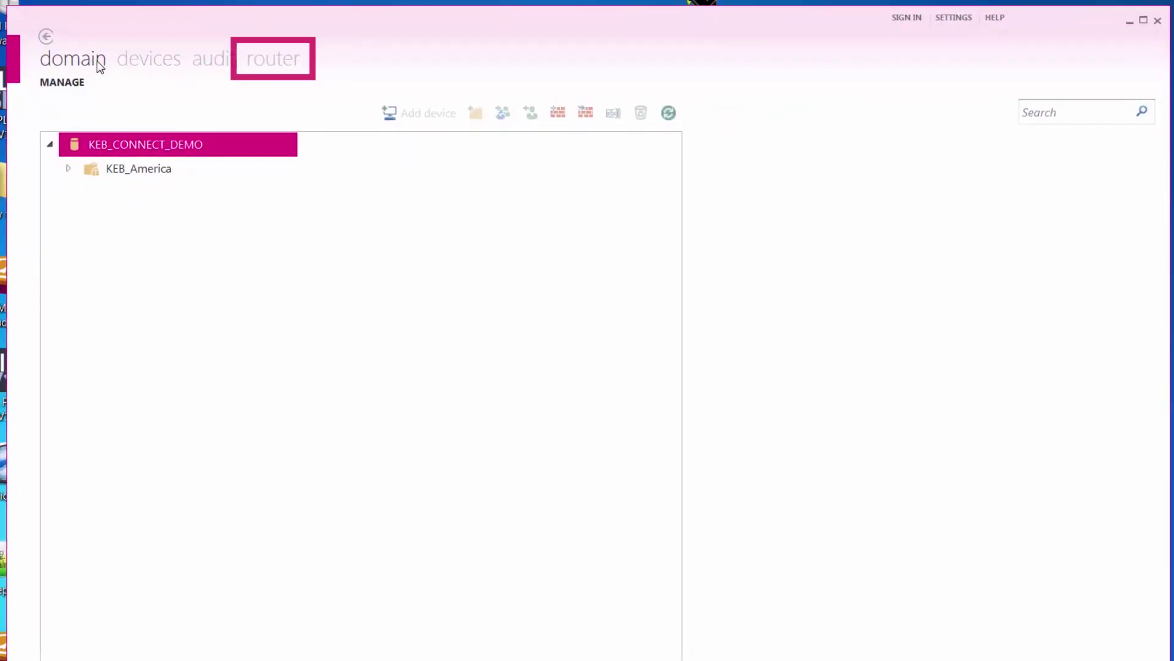
{"action": "left_click", "coordinate": [267, 63]}
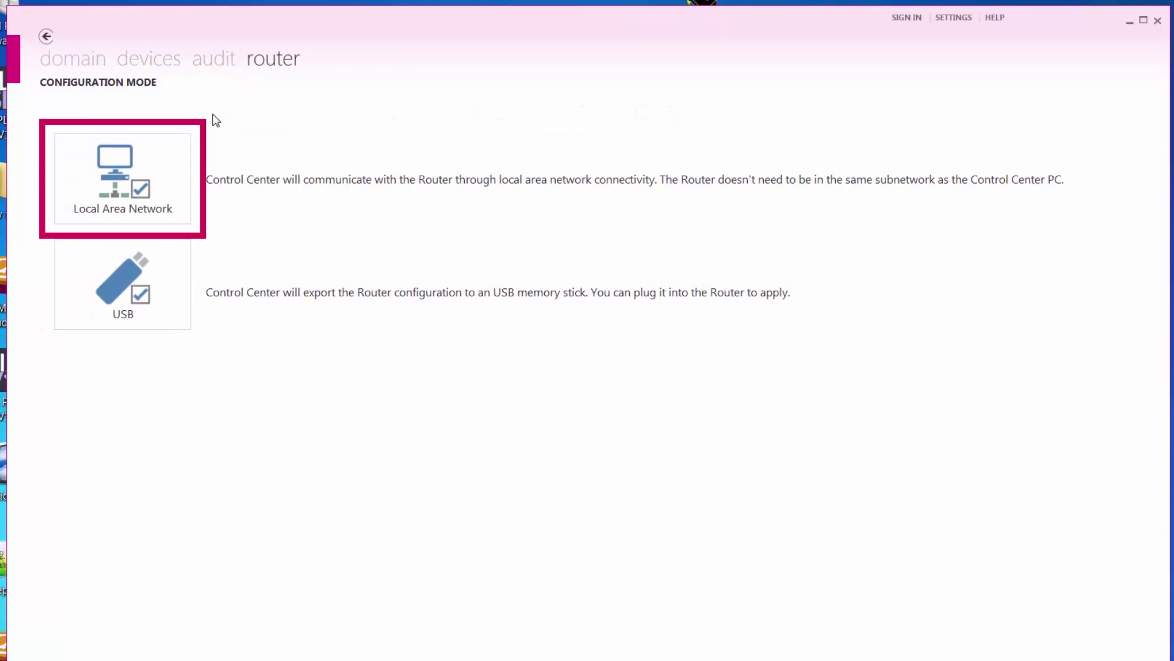
{"action": "left_click", "coordinate": [165, 172]}
Step: Discover the C6 router on the LAN using the router's admin password, then select the found router
{"action": "left_click", "coordinate": [252, 206]}
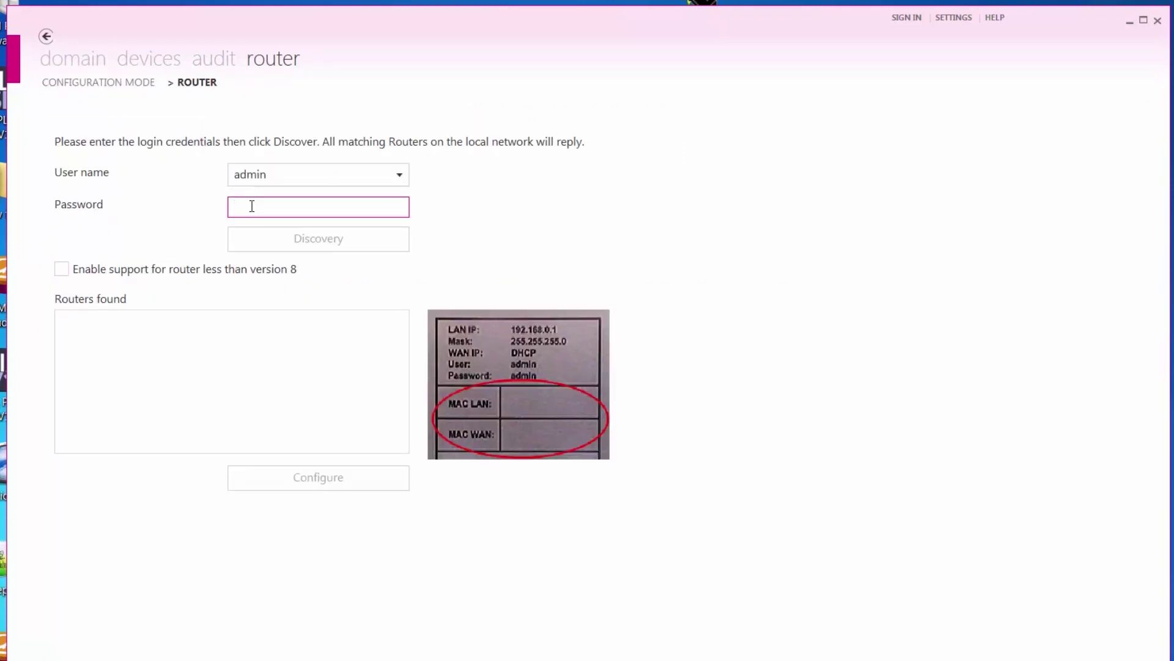
{"action": "type", "text": "admin1234"}
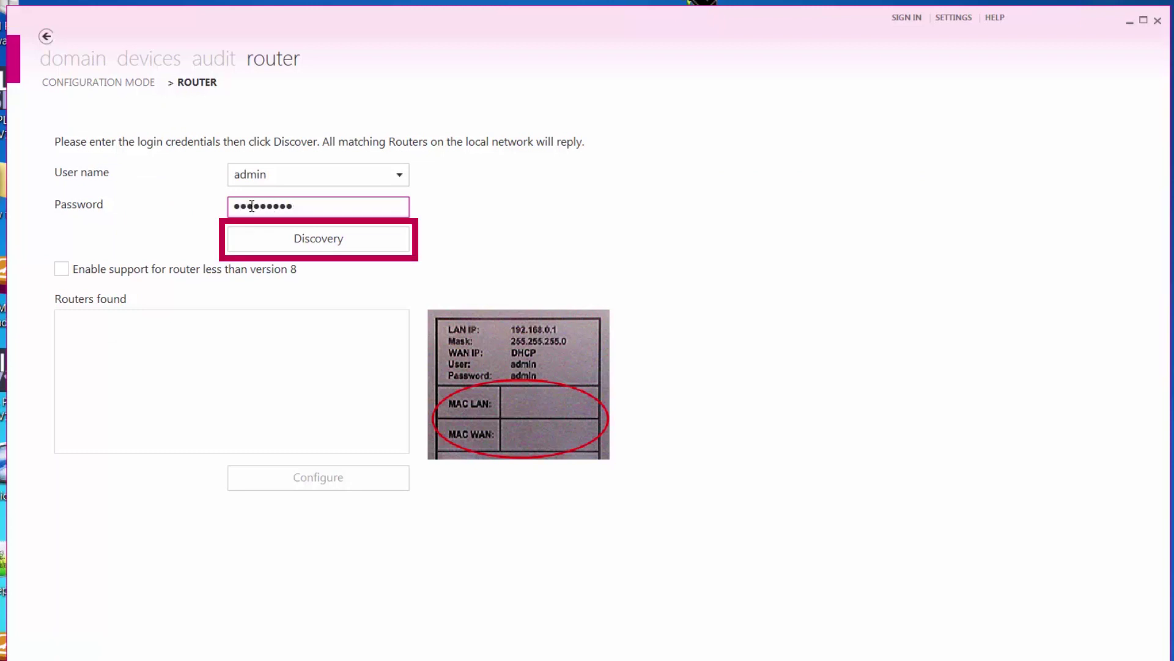
{"action": "left_click", "coordinate": [253, 243]}
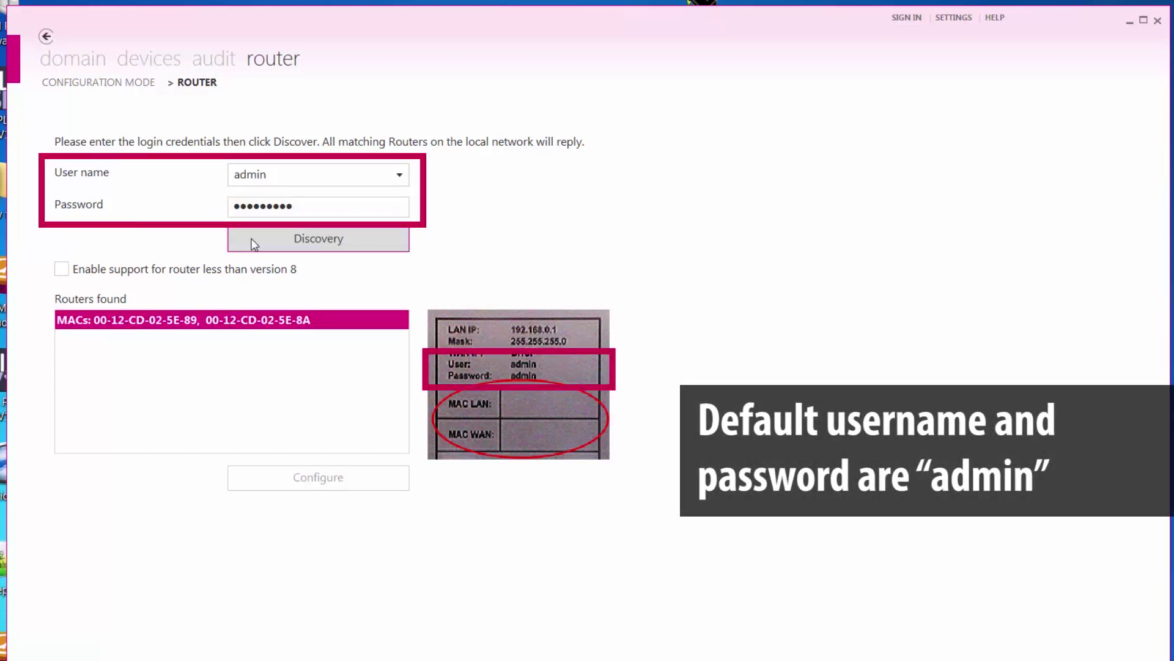
{"action": "left_click", "coordinate": [252, 324]}
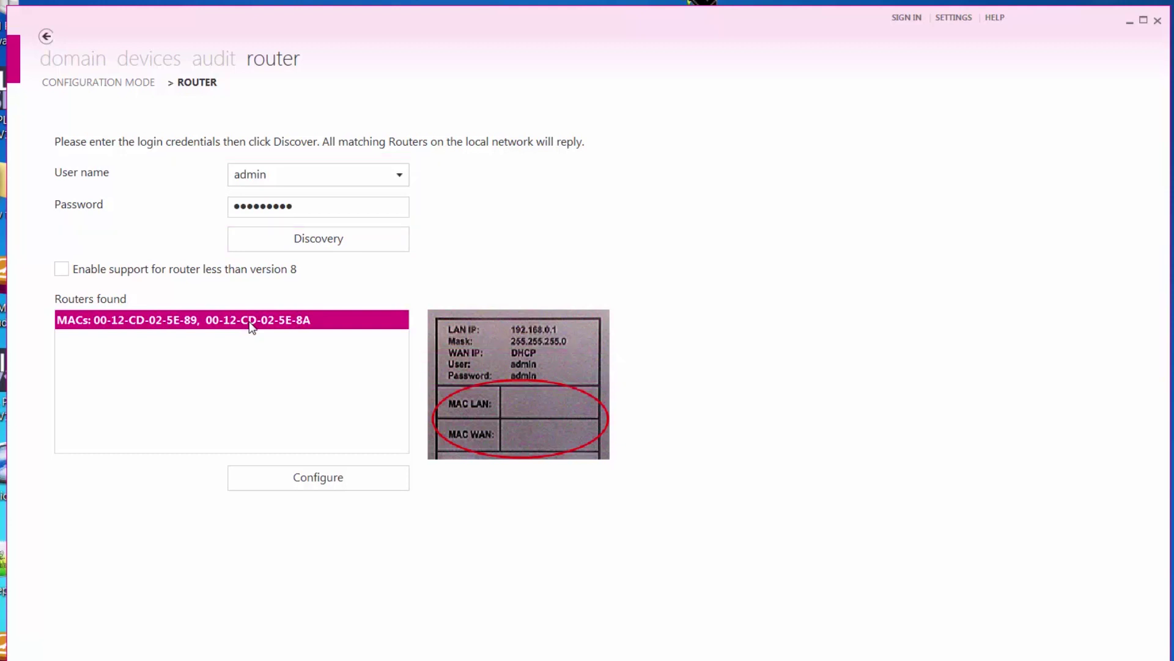
Step: Enable creating and registering a new router identity with initial name C6_Router_E2
{"action": "left_click", "coordinate": [266, 477]}
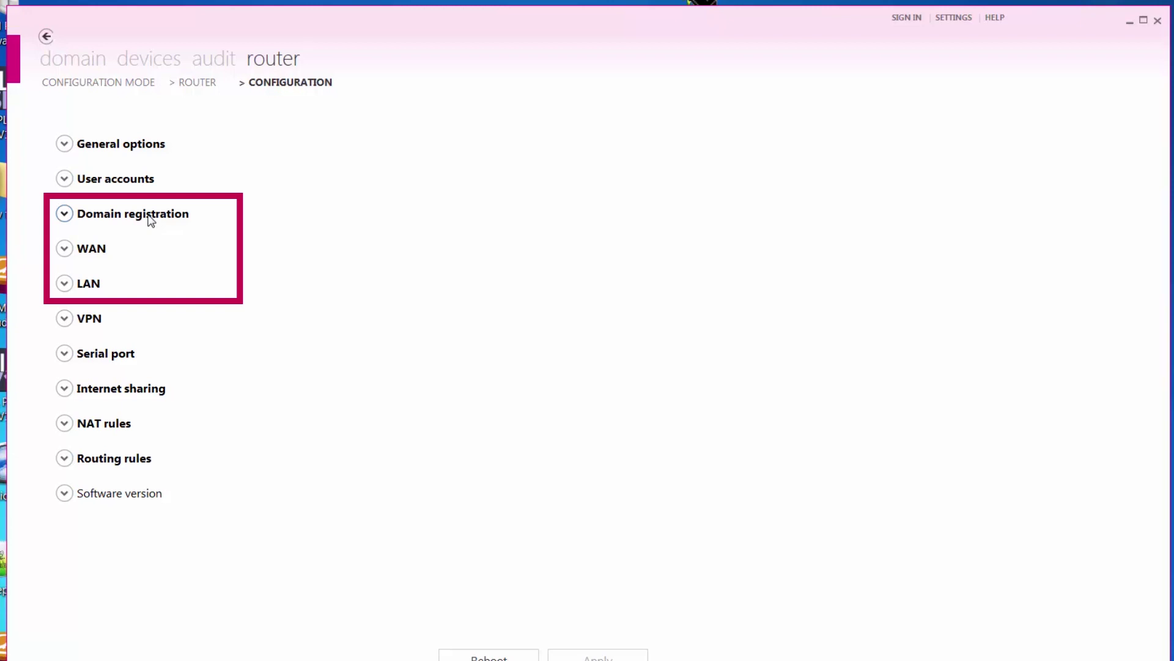
{"action": "left_click", "coordinate": [149, 217]}
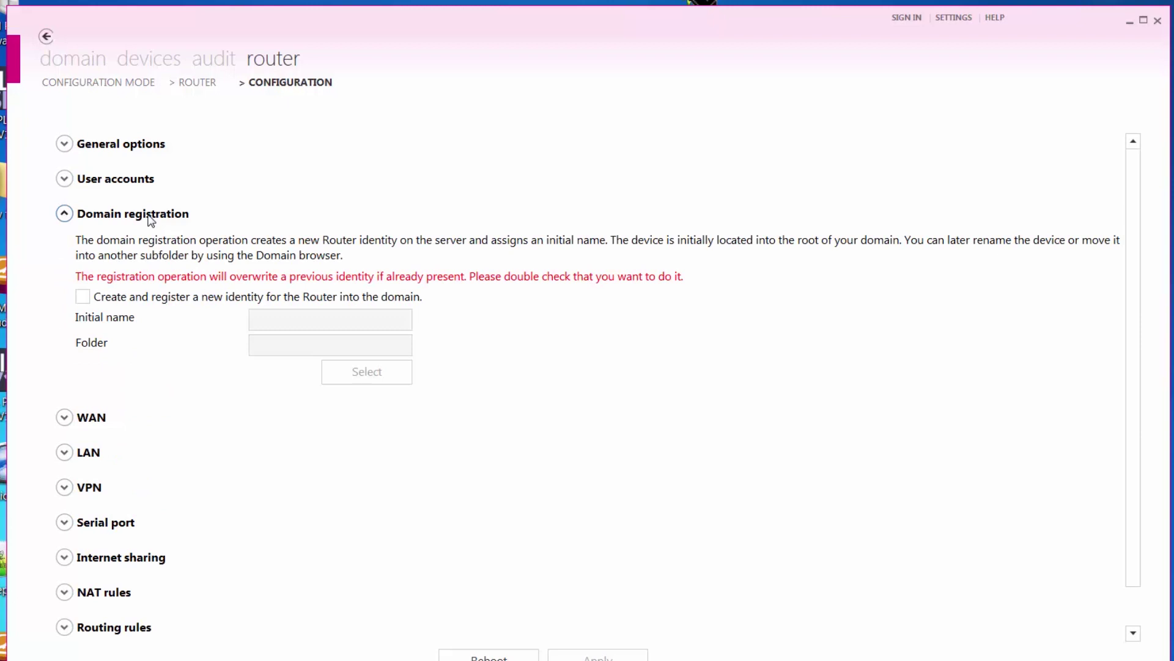
{"action": "left_click", "coordinate": [82, 297]}
{"action": "left_click", "coordinate": [275, 319]}
{"action": "type", "text": "C6_Router_F2"}
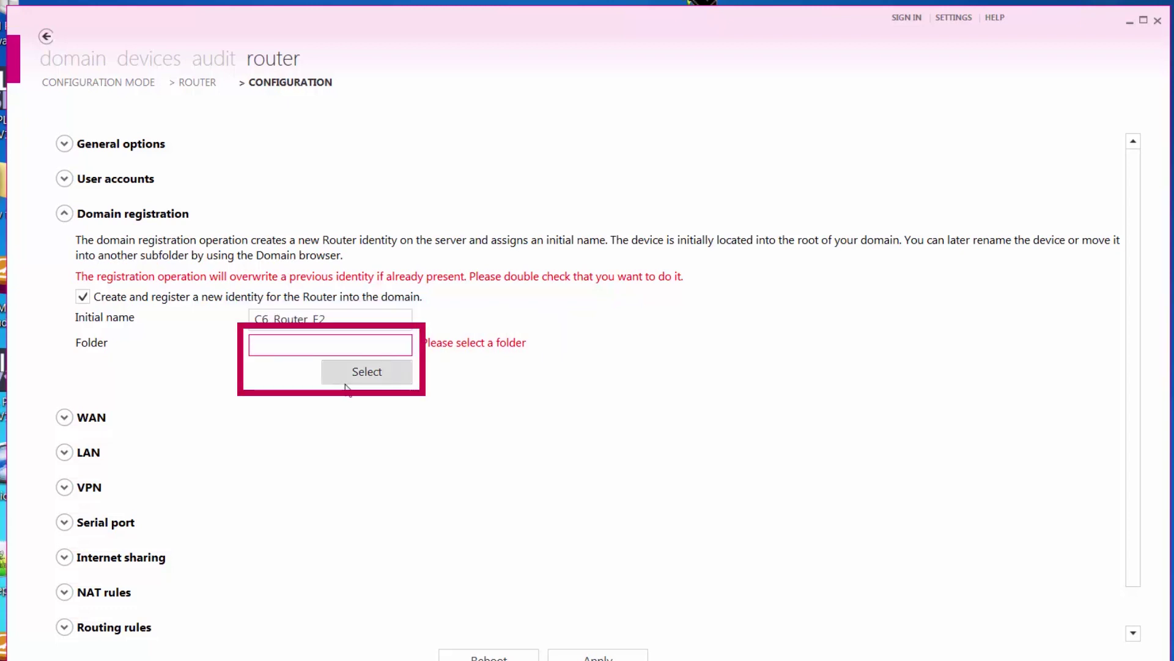
Step: Place the router in the KEB_America > Remote Demo > Station 2 domain folder
{"action": "left_click", "coordinate": [367, 371]}
{"action": "left_click", "coordinate": [480, 281]}
{"action": "left_click", "coordinate": [496, 304]}
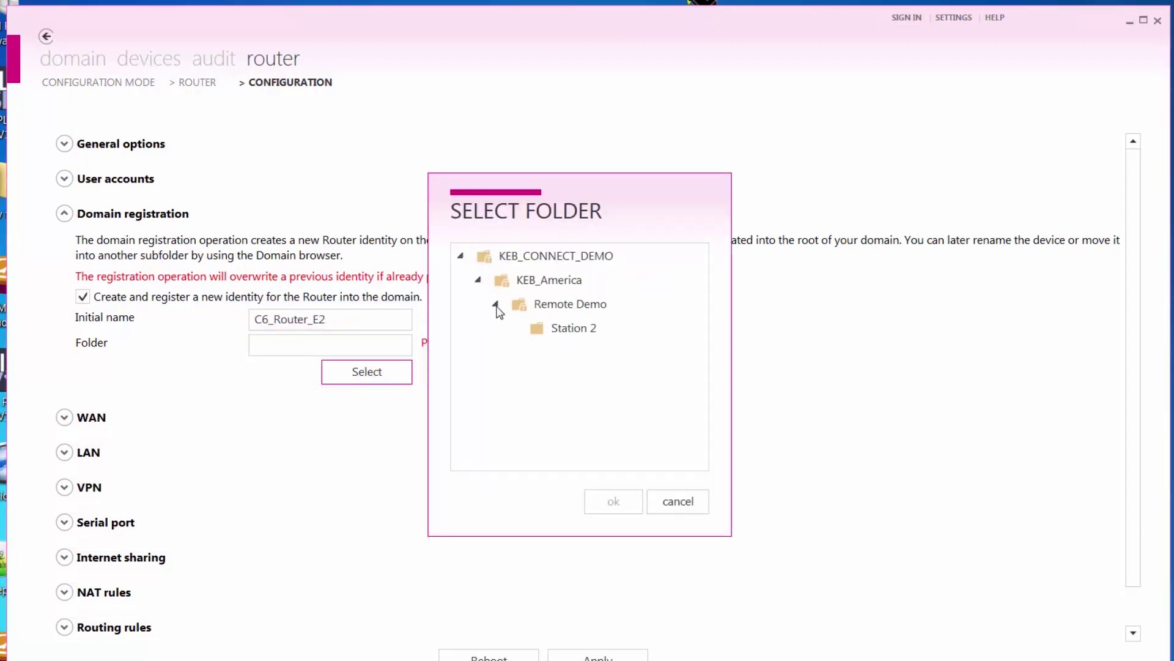
{"action": "left_click", "coordinate": [541, 324]}
{"action": "left_click", "coordinate": [613, 502]}
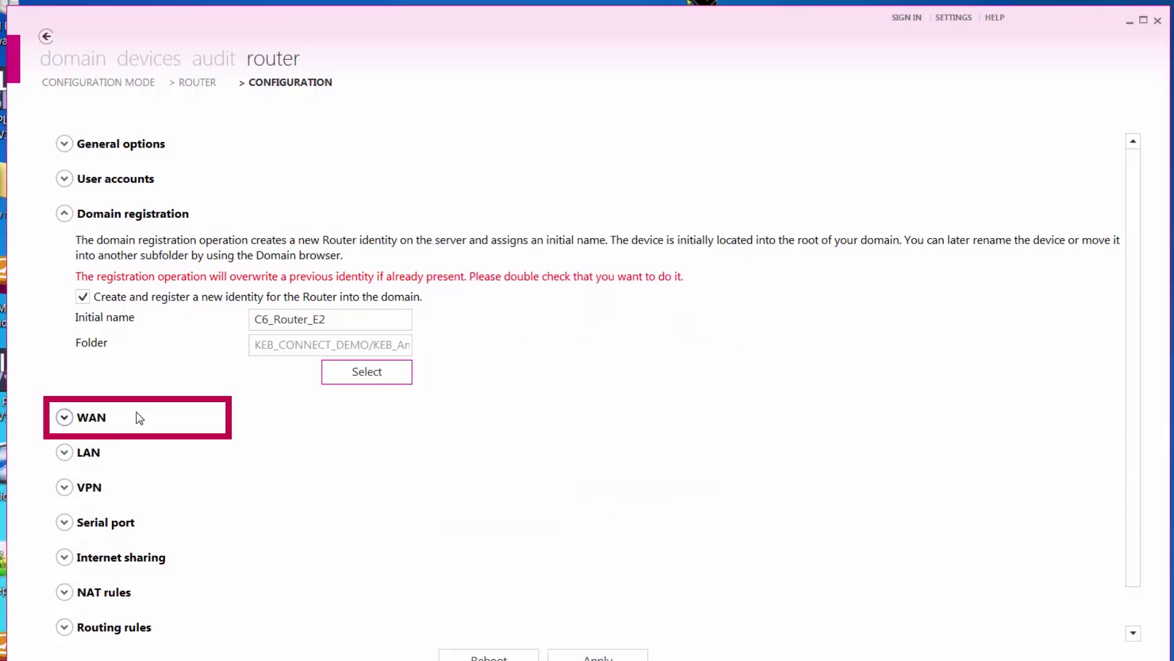
Step: Add LAN address 192.168.1.1 with mask 255.255.255.0 and remove the old 192.168.0.1 entry
{"action": "left_click", "coordinate": [92, 418]}
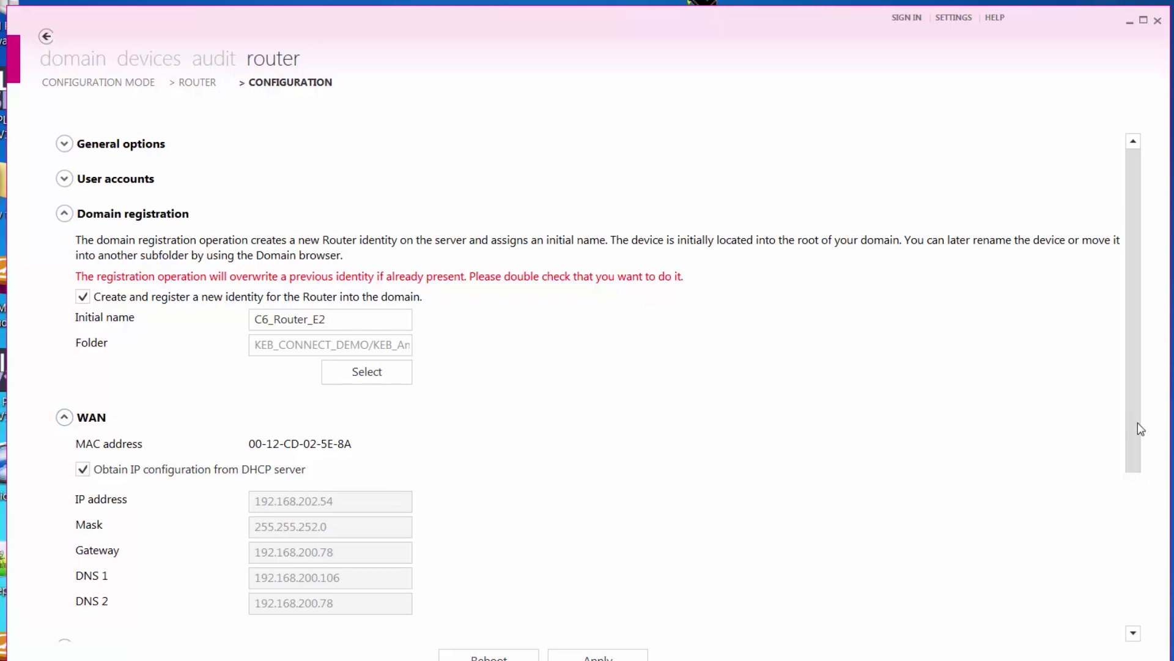
{"action": "left_click_drag", "start_coordinate": [1136, 422], "coordinate": [1131, 557]}
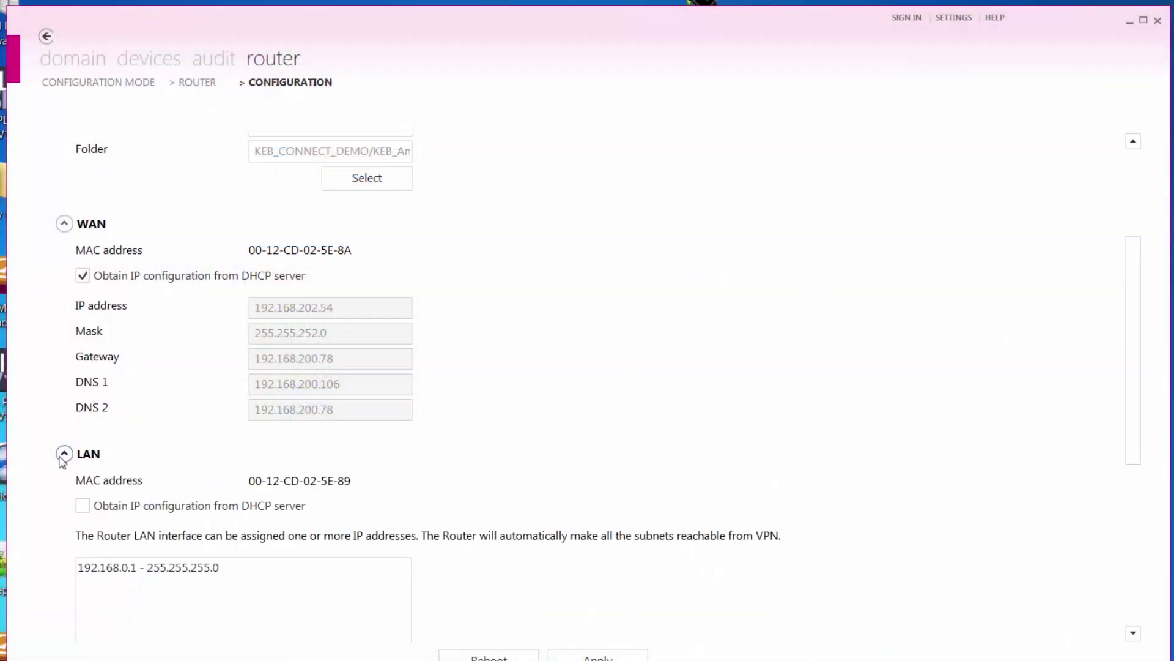
{"action": "scroll", "coordinate": [632, 442], "scroll_direction": "down", "scroll_amount": 3}
{"action": "left_click", "coordinate": [263, 479]}
{"action": "type", "text": "192.168."}
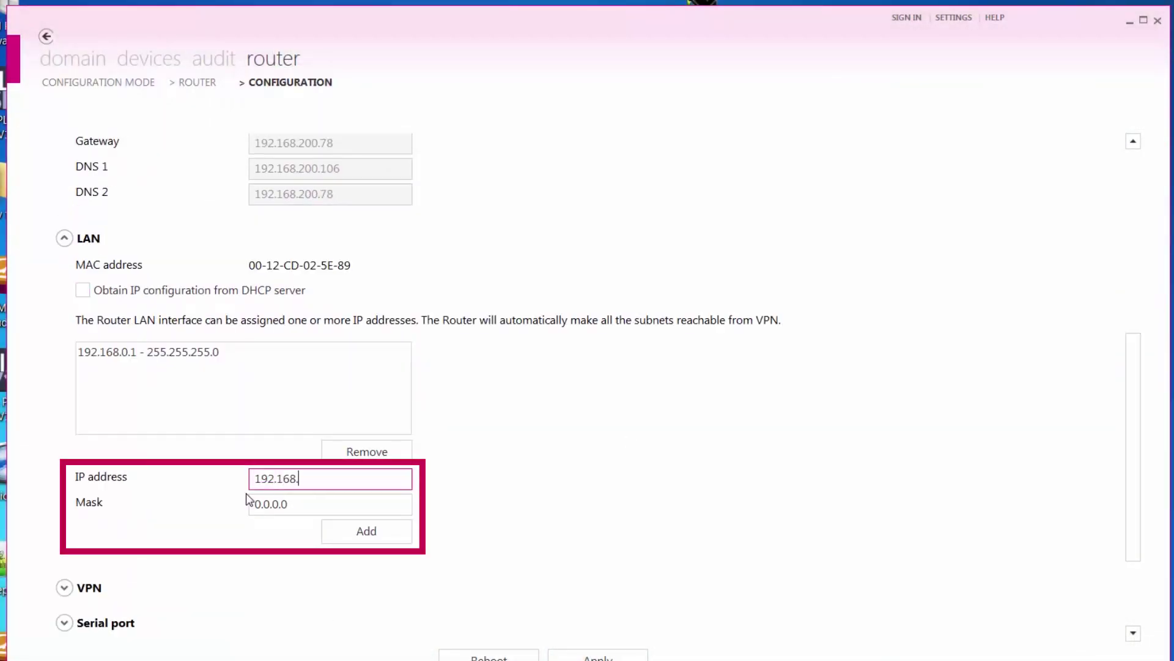
{"action": "type", "text": "1.1"}
{"action": "left_click", "coordinate": [247, 496]}
{"action": "type", "text": "255.255.255.0"}
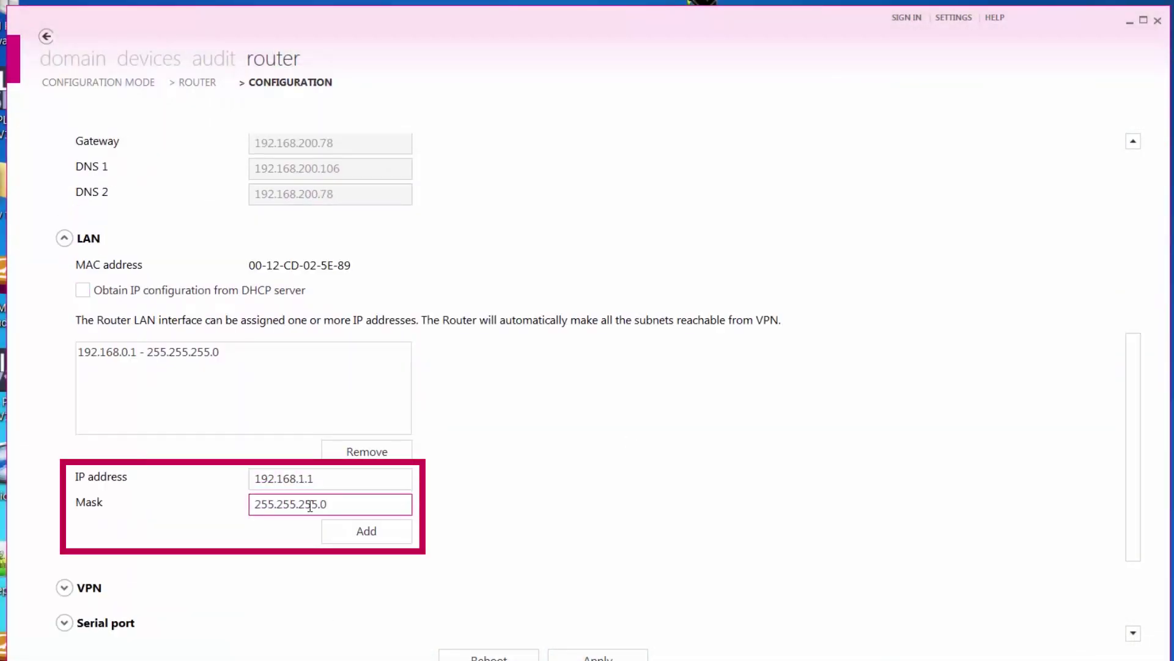
{"action": "left_click", "coordinate": [356, 529]}
{"action": "left_click", "coordinate": [234, 354]}
{"action": "left_click", "coordinate": [359, 448]}
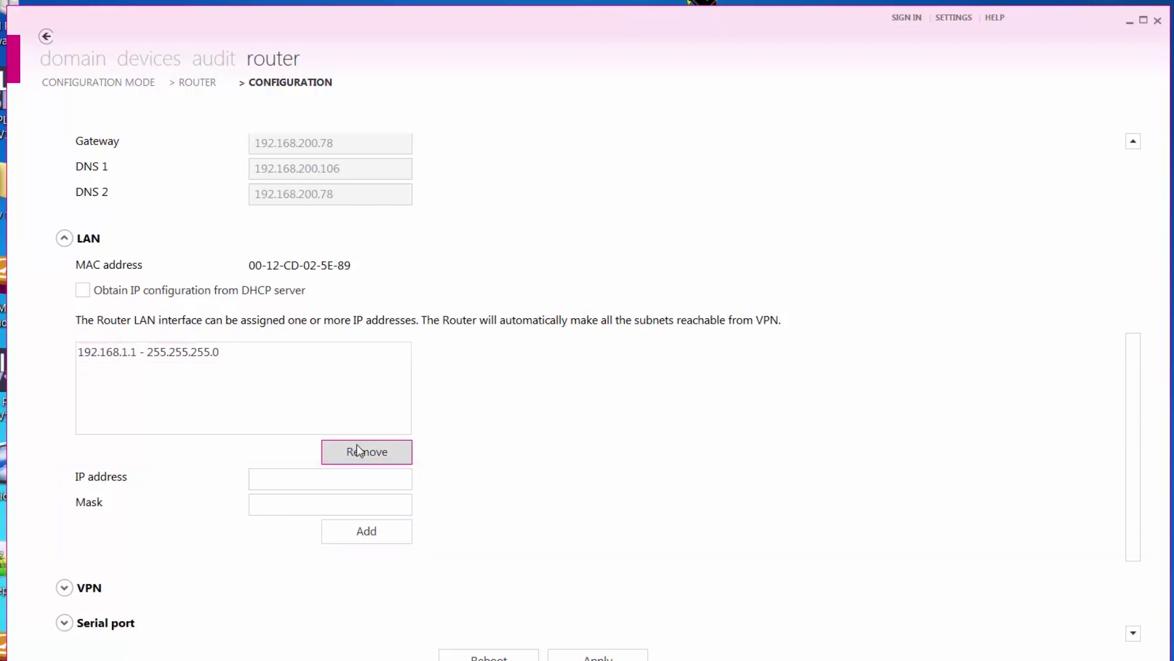
Step: Apply the router configuration and confirm creating the new C6_Router_E2 domain identity
{"action": "left_click", "coordinate": [560, 603]}
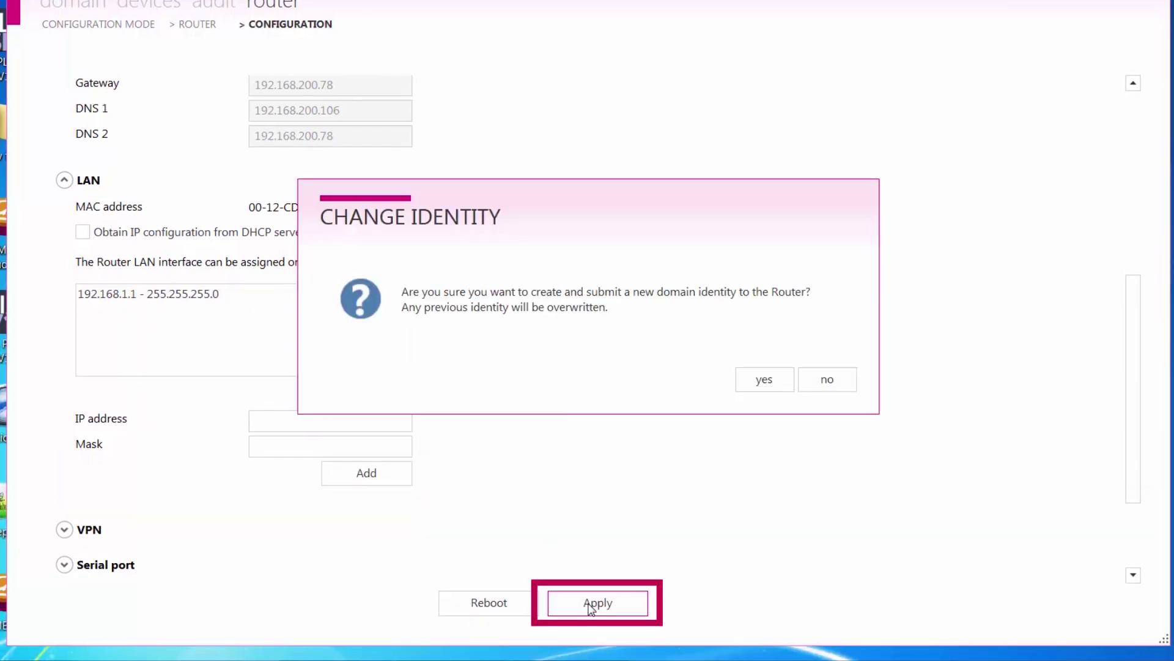
{"action": "left_click", "coordinate": [762, 383]}
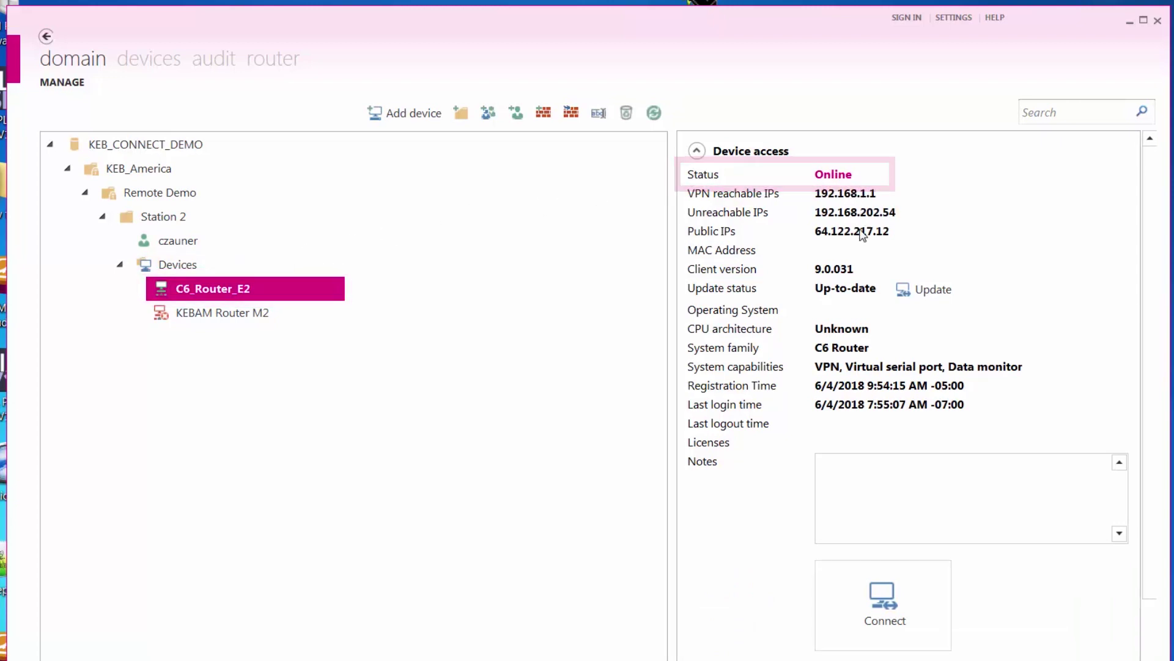
Step: Connect the VPN to C6_Router_E2 and close the router window once it shows Connected
{"action": "left_click", "coordinate": [890, 601]}
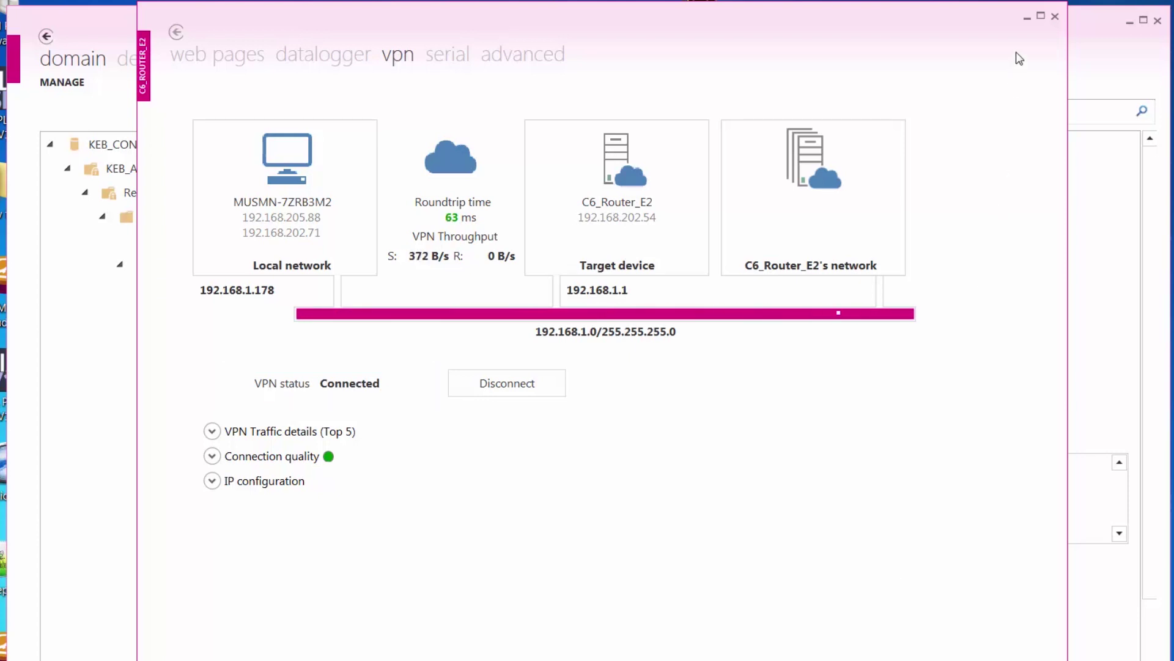
{"action": "left_click", "coordinate": [1056, 16]}
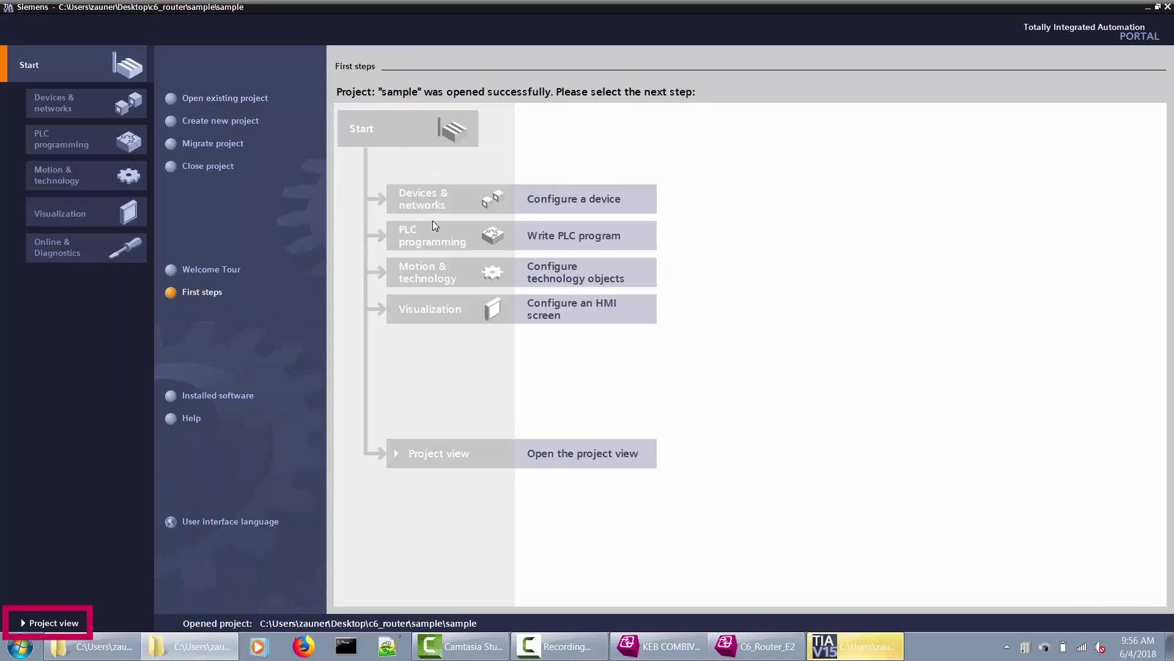
Step: From the project view, search for accessible devices using the Ubiquity Ethernet Adapter PG/PC interface
{"action": "left_click", "coordinate": [72, 625]}
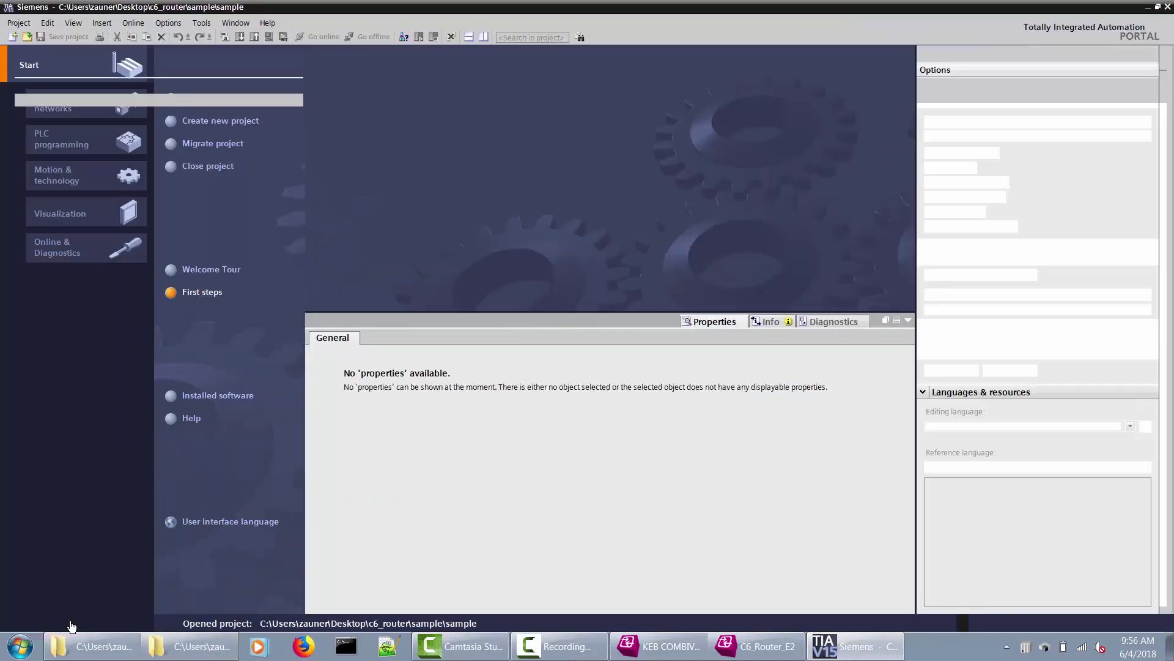
{"action": "left_click", "coordinate": [133, 23]}
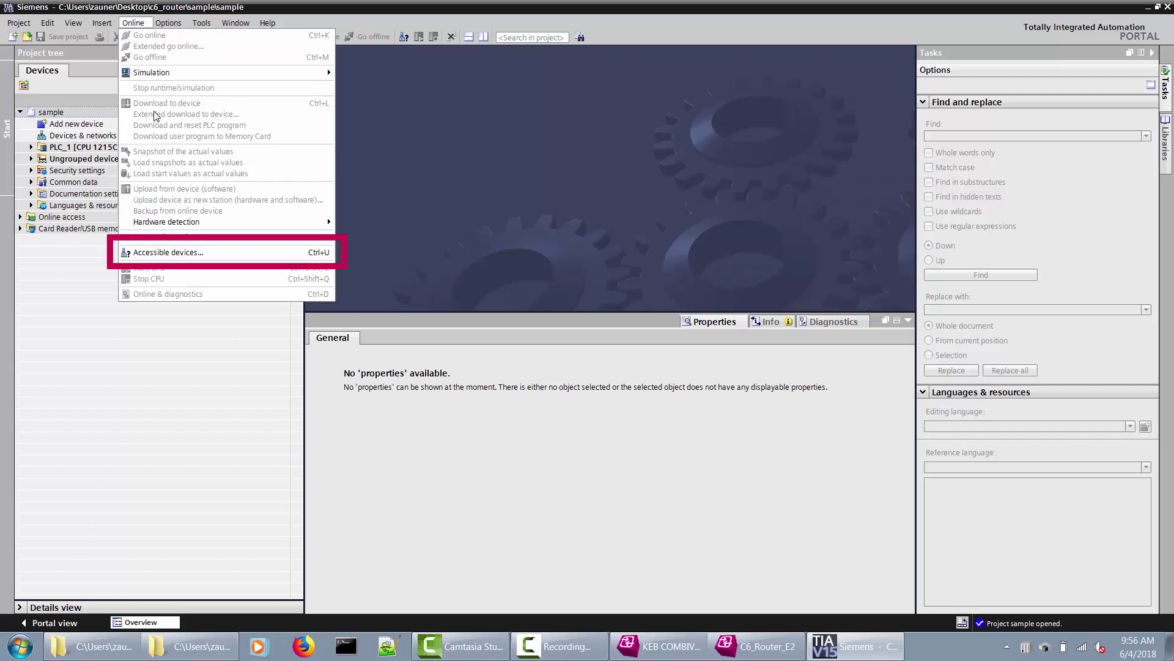
{"action": "left_click", "coordinate": [163, 249]}
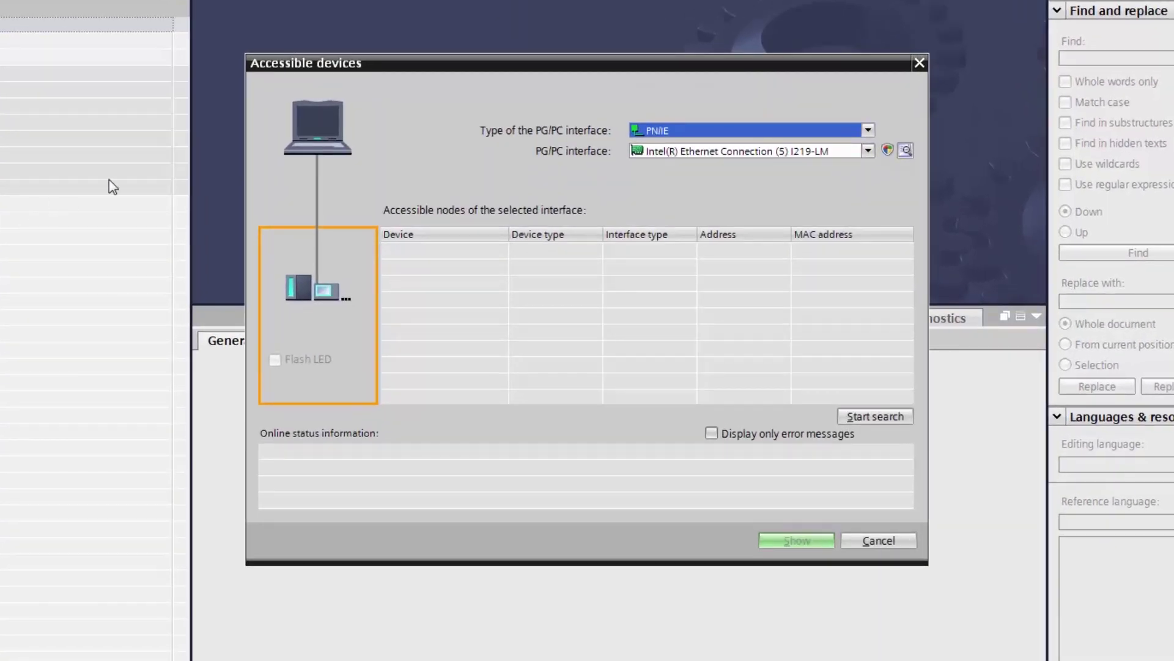
{"action": "left_click", "coordinate": [868, 152]}
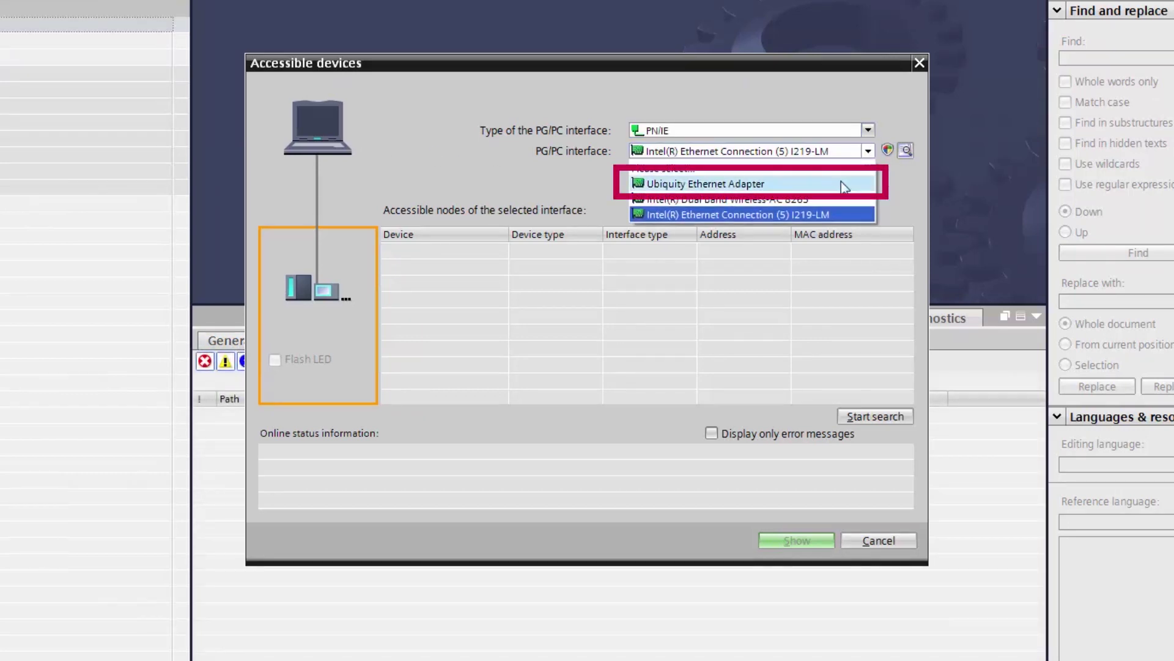
{"action": "left_click", "coordinate": [842, 184]}
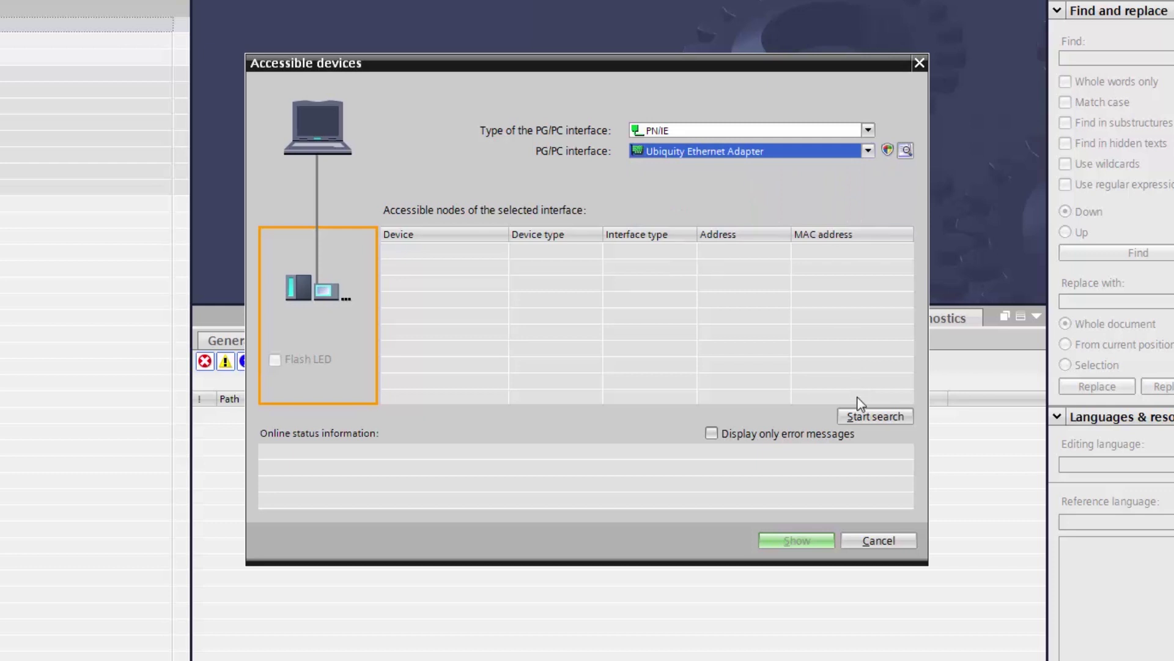
{"action": "left_click", "coordinate": [860, 416]}
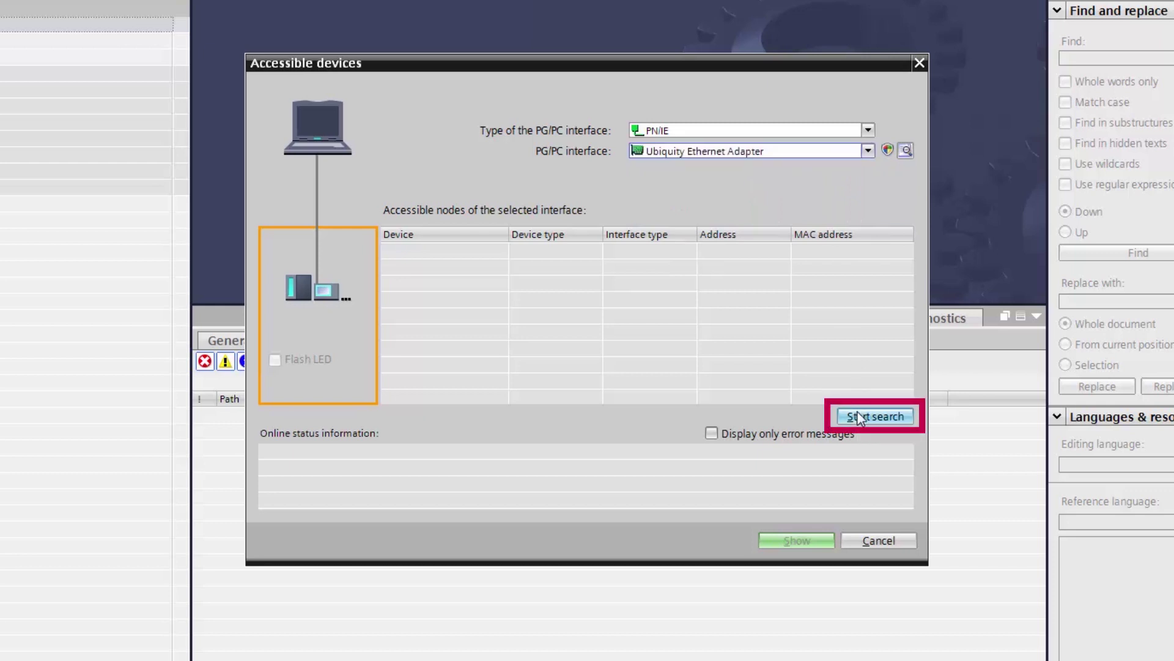